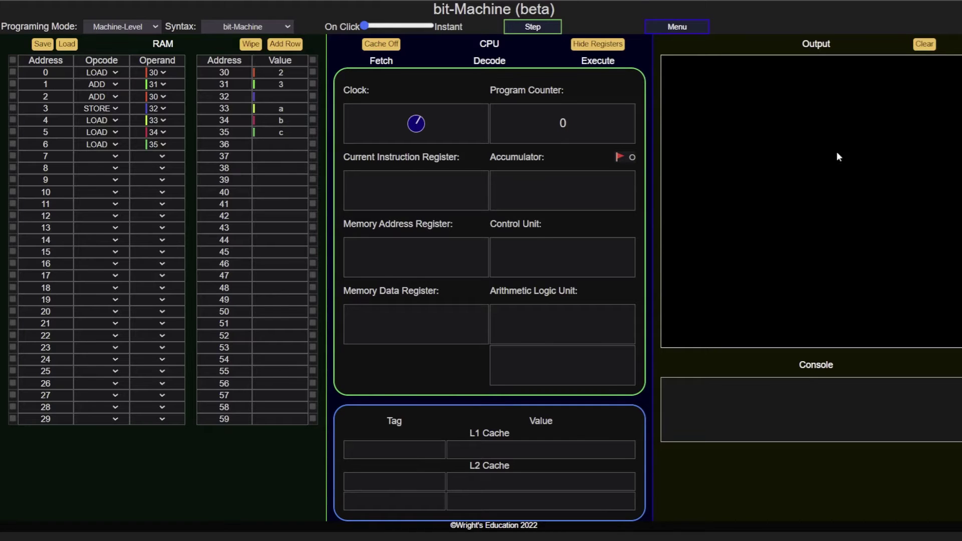
- Start the simulation and step through the LOAD 30 instruction until the value at address 30 reaches the Memory Data Register
left_click(530, 28)
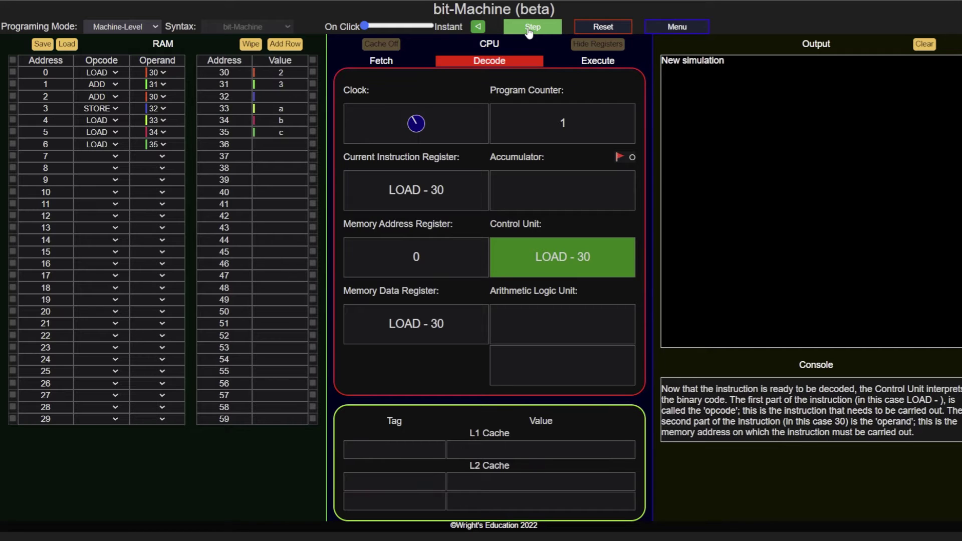
left_click(529, 30)
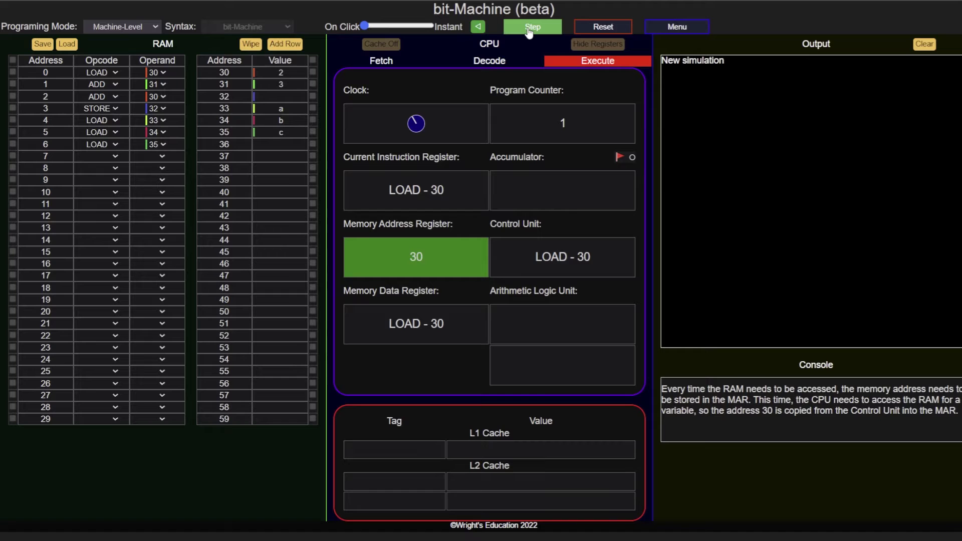
left_click(530, 29)
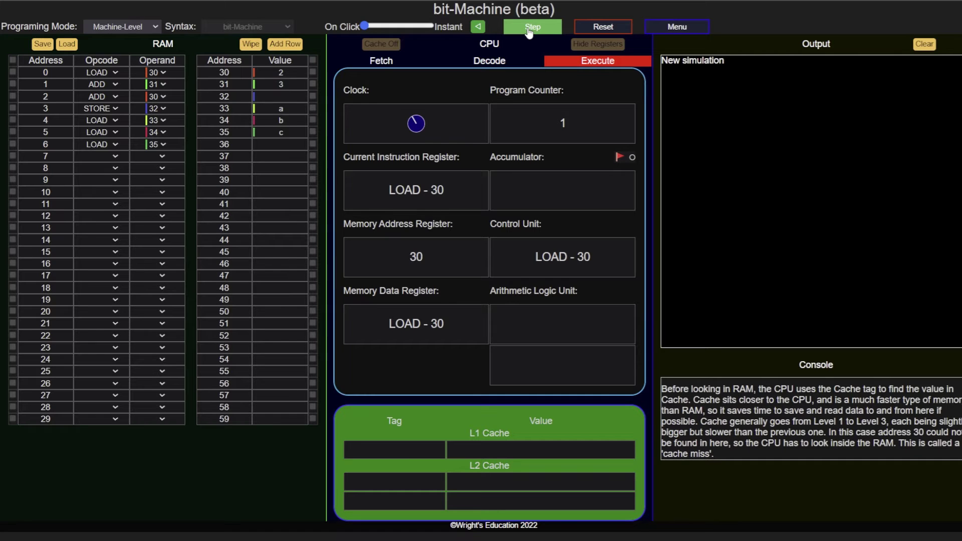
left_click(530, 29)
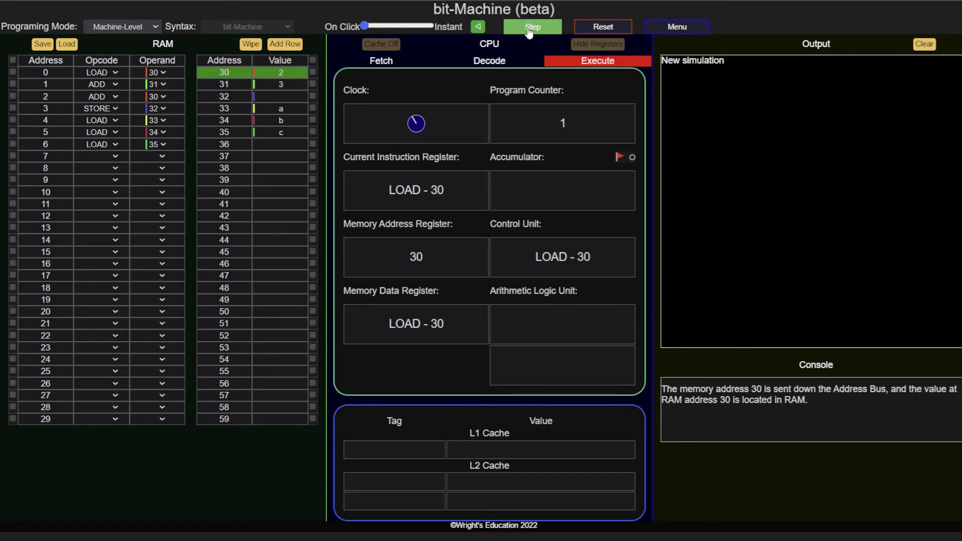
left_click(530, 29)
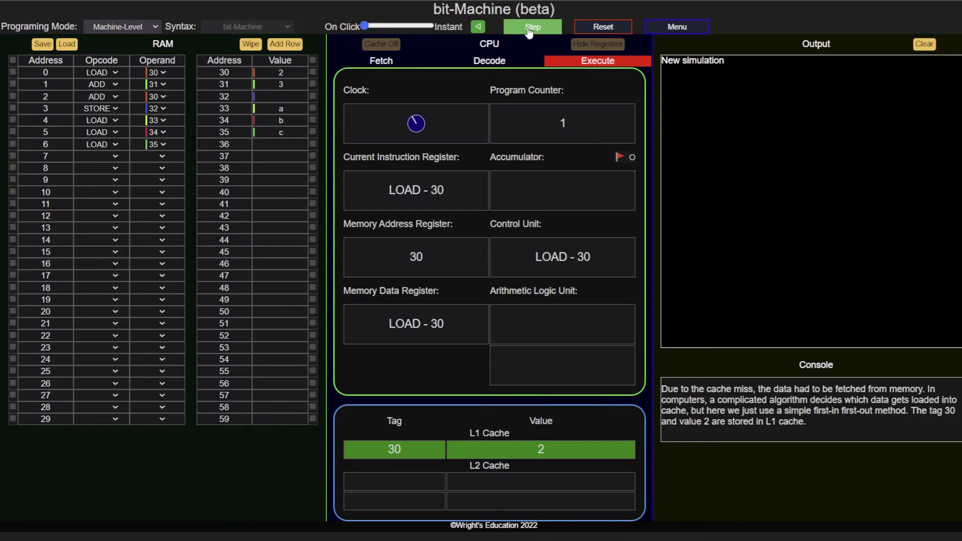
left_click(530, 29)
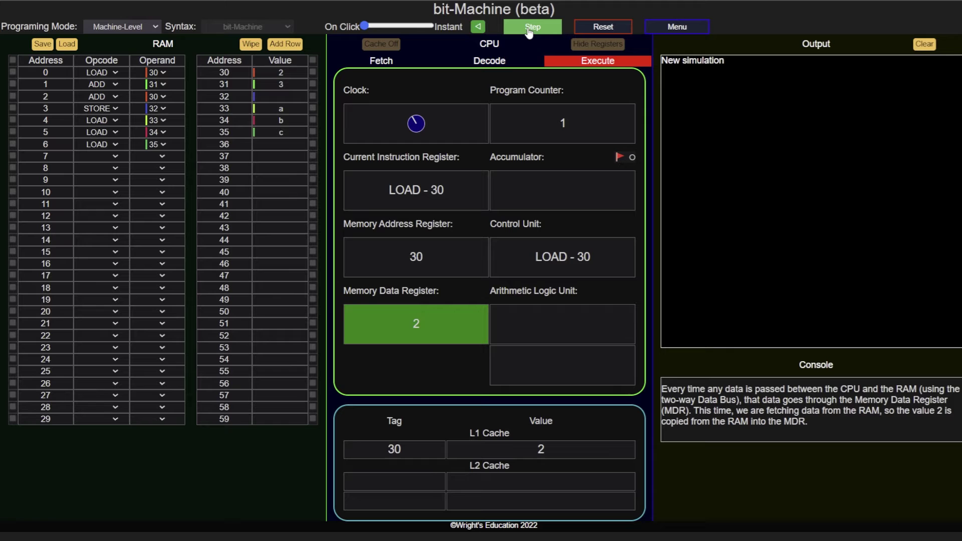
- Finish LOAD 30 and step through the ADD 31 instruction until its sum reaches the Accumulator
left_click(530, 29)
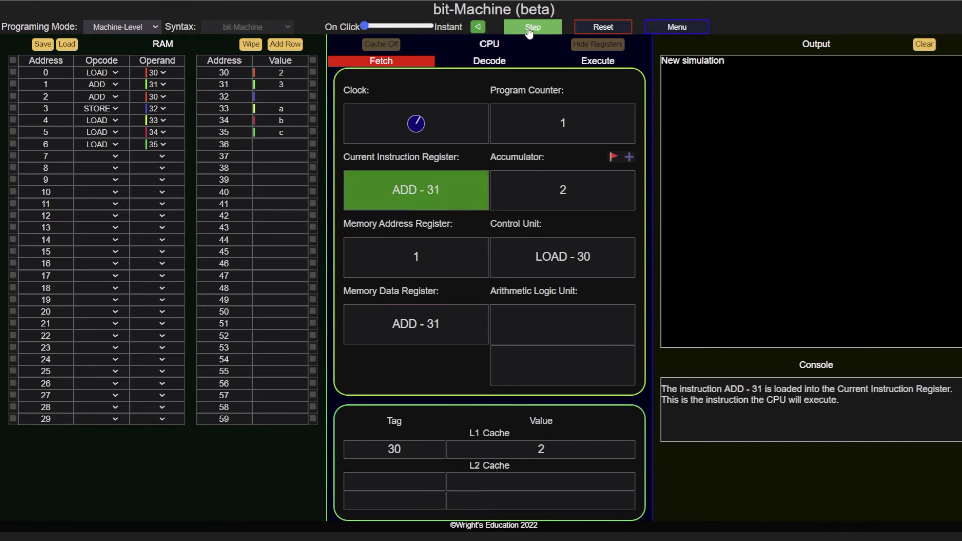
left_click(530, 29)
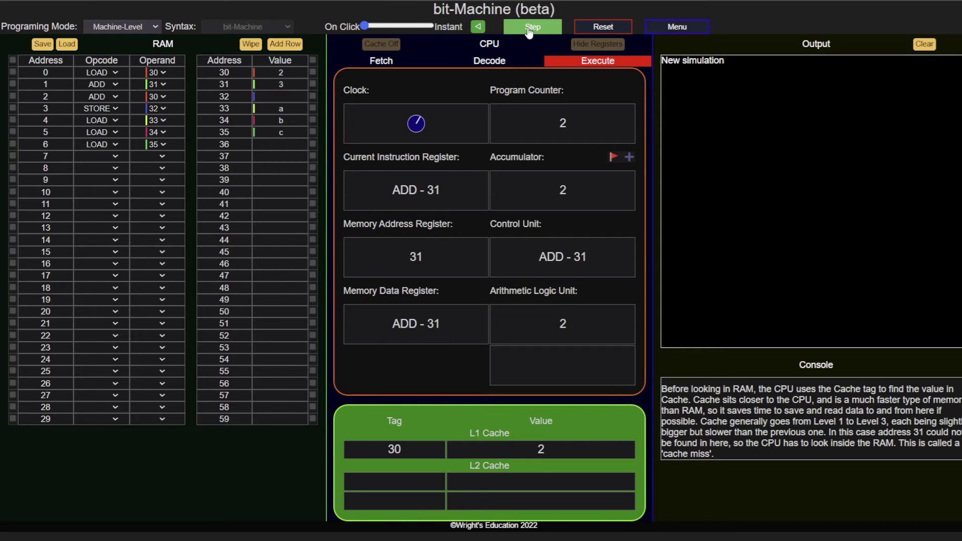
left_click(530, 27)
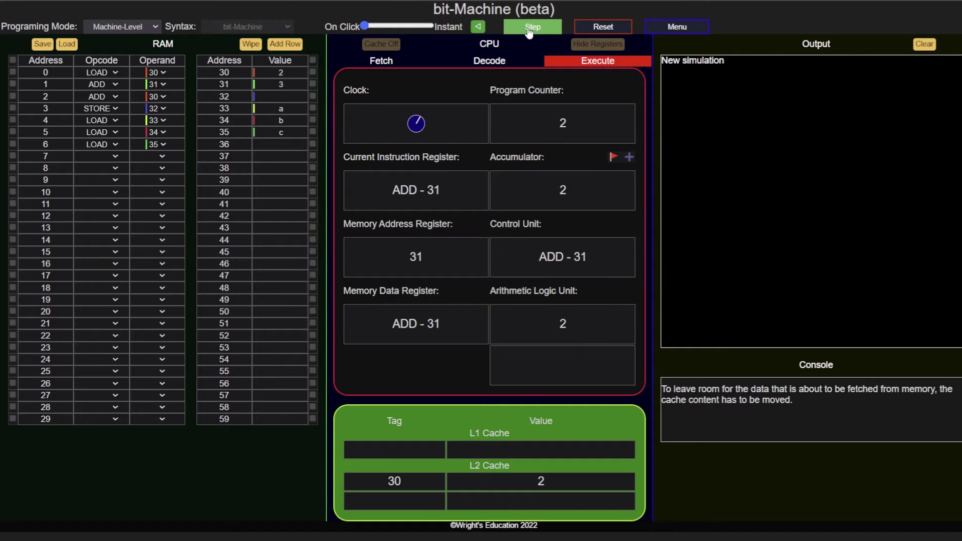
left_click(530, 27)
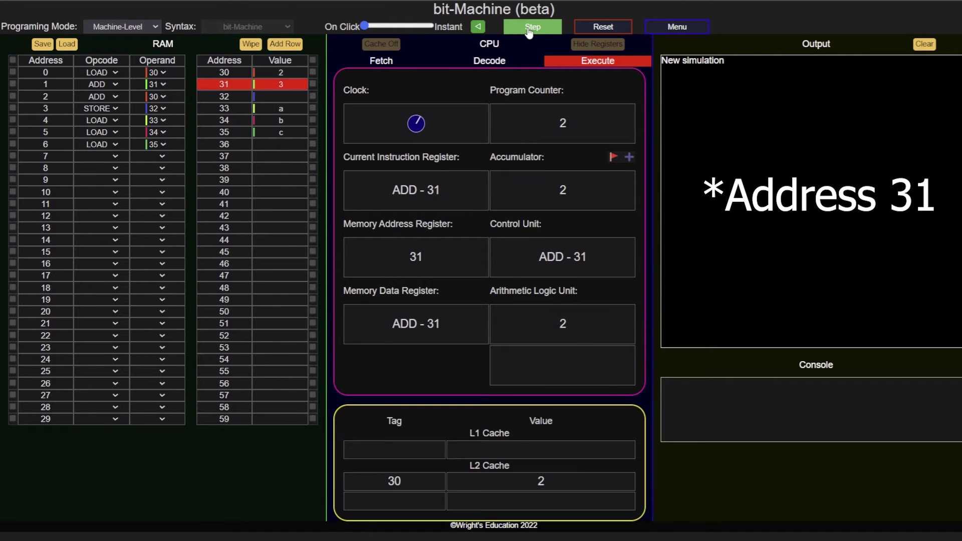
left_click(530, 28)
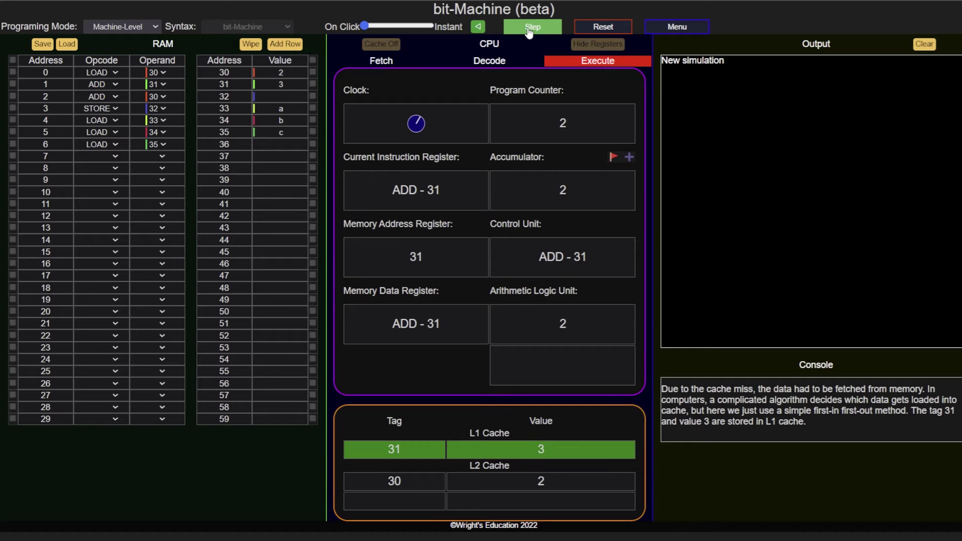
left_click(530, 28)
left_click(530, 27)
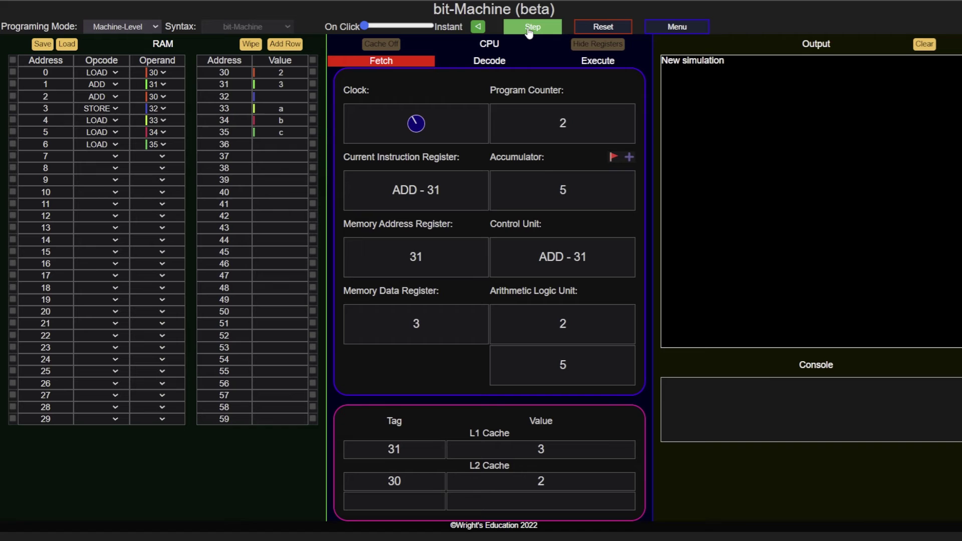
- Step through the ADD 30 instruction until the cached value for address 30 is copied into the Memory Data Register
left_click(530, 27)
left_click(530, 28)
left_click(530, 28)
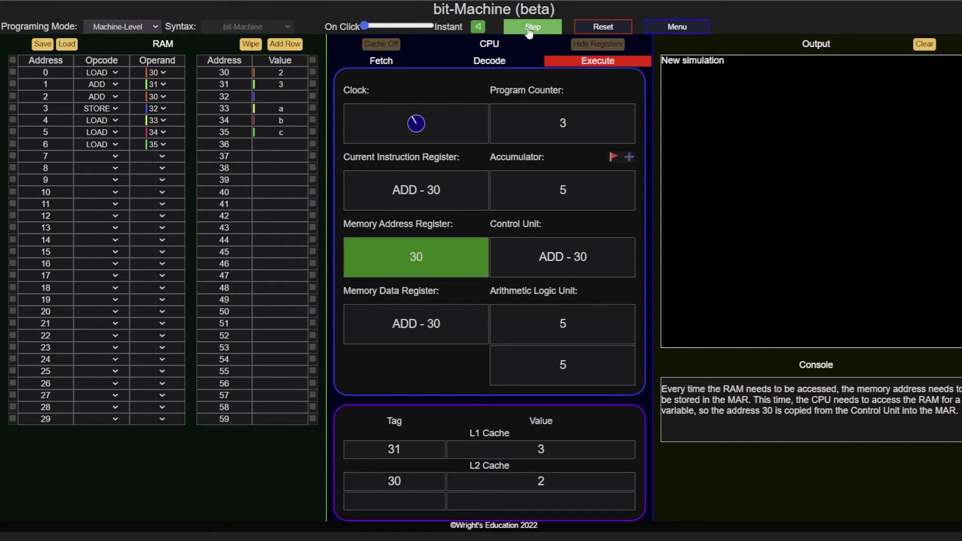
left_click(529, 31)
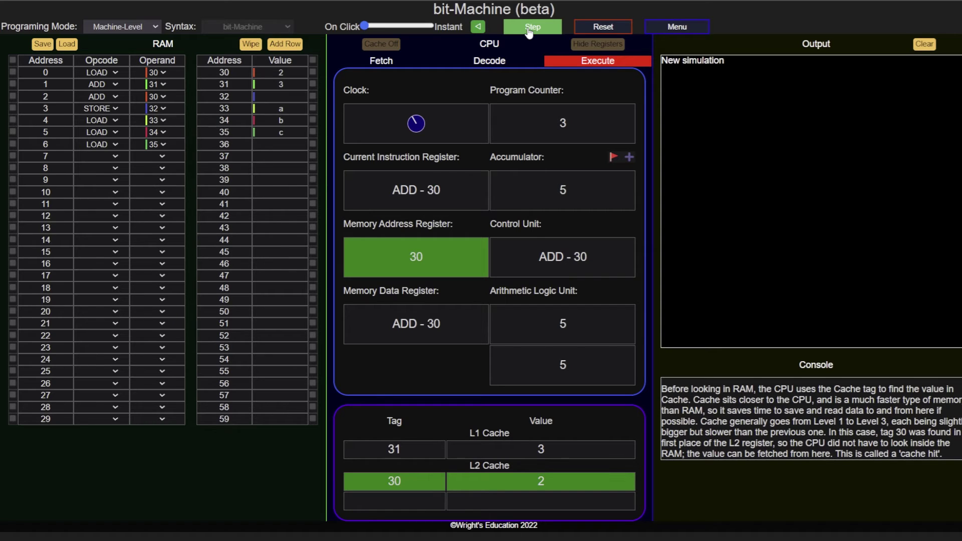
left_click(530, 28)
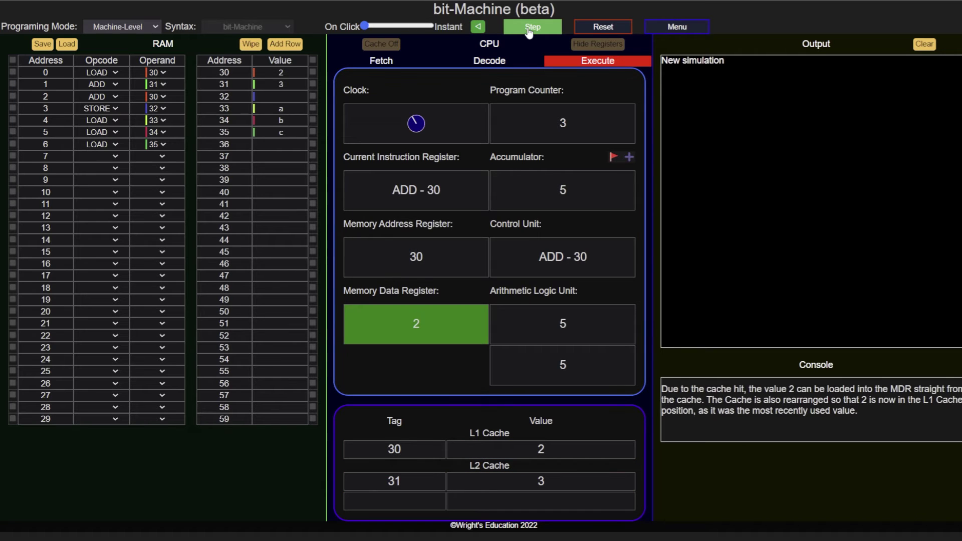
left_click(530, 28)
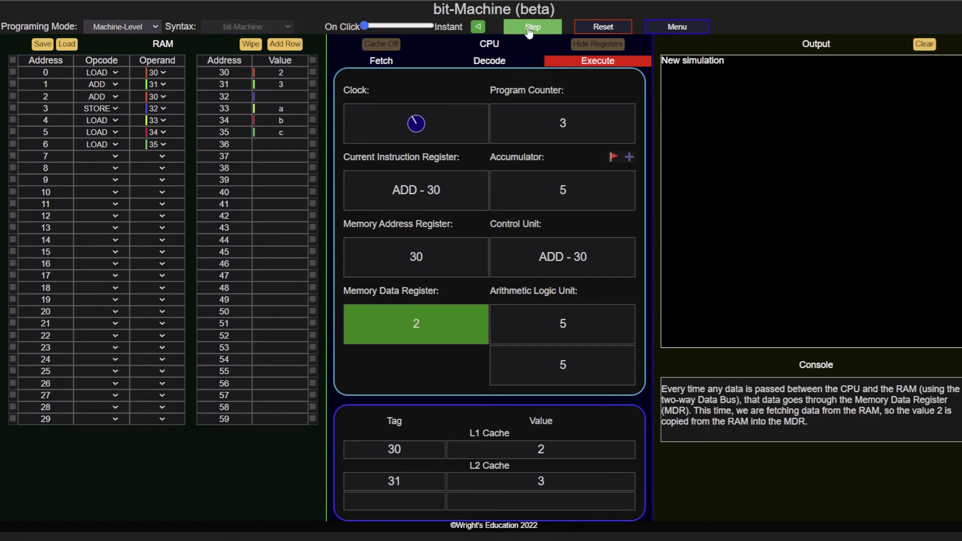
- Complete the ADD 30 addition and step through STORE 32 until its value is stored in the L1 cache
left_click(530, 28)
left_click(530, 28)
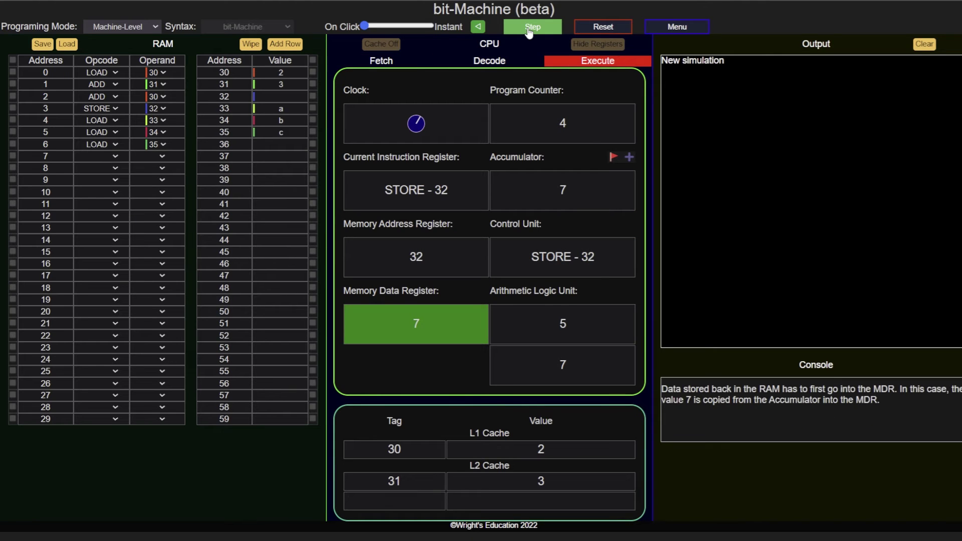
left_click(530, 28)
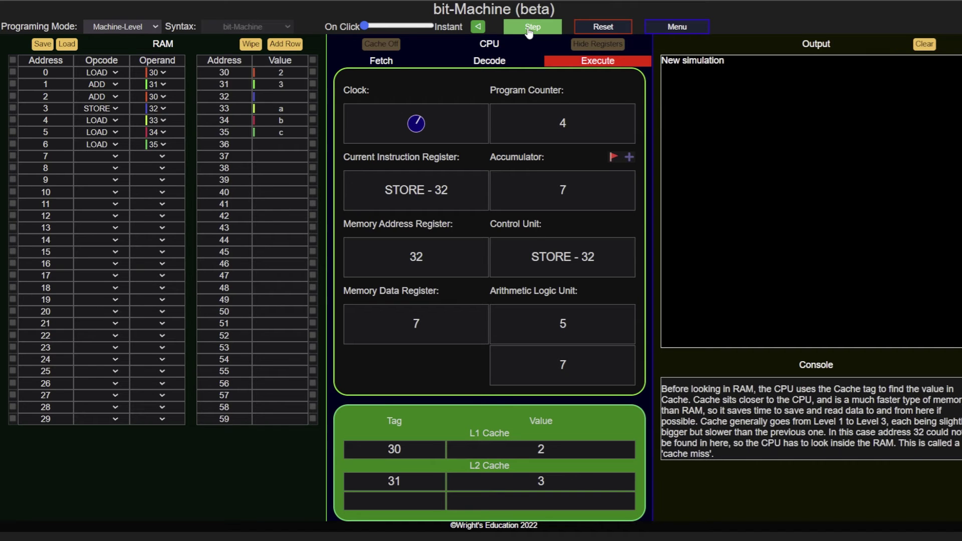
left_click(530, 28)
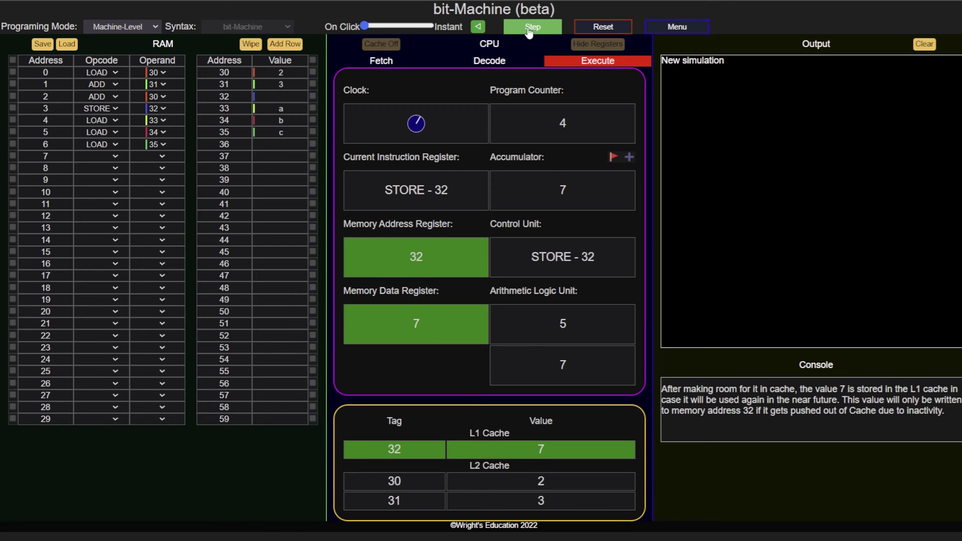
- Step through the LOAD 33 instruction until tag 33 and its value are stored in the L1 cache
left_click(530, 27)
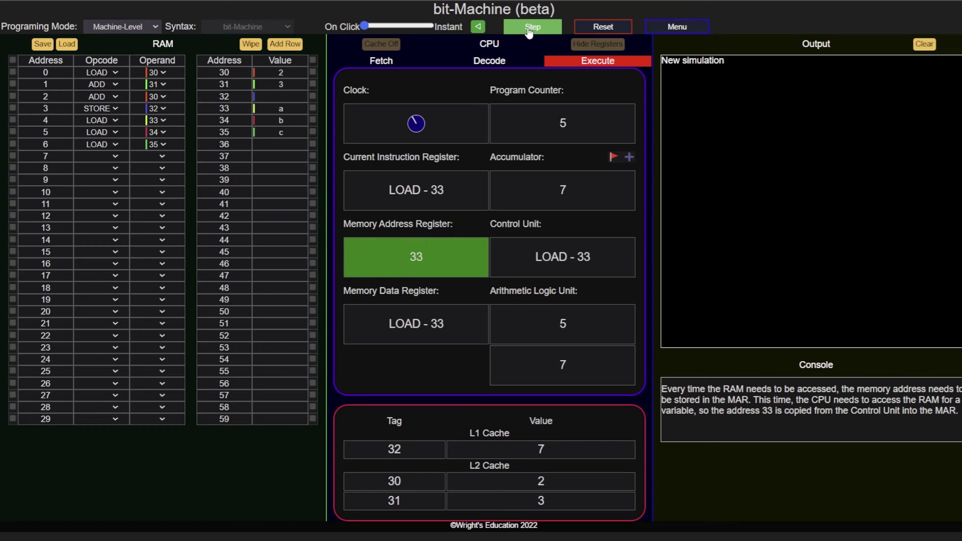
left_click(530, 28)
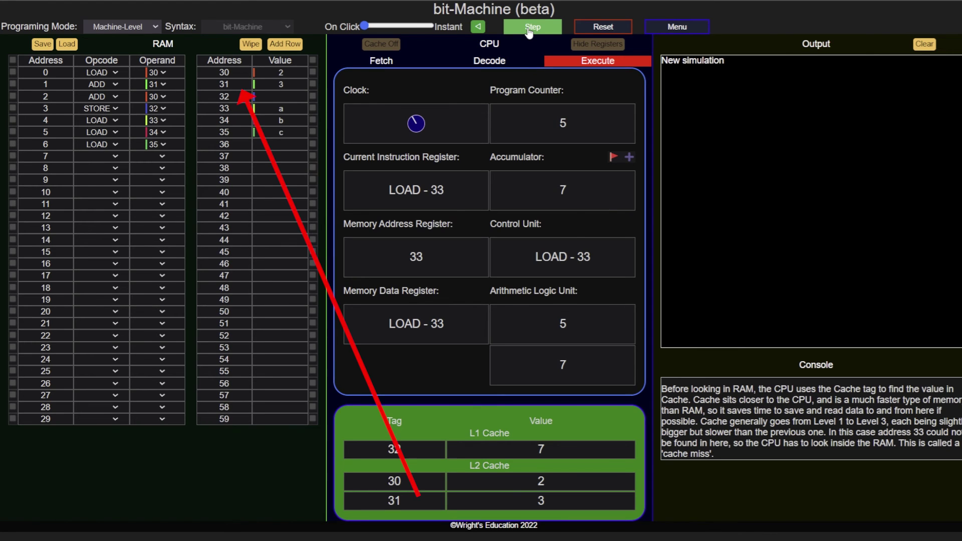
left_click(529, 31)
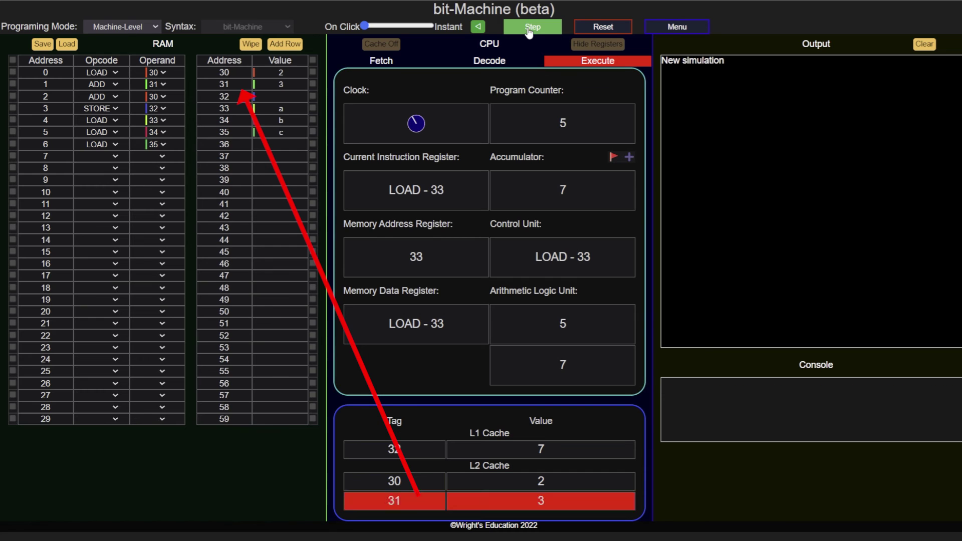
left_click(529, 31)
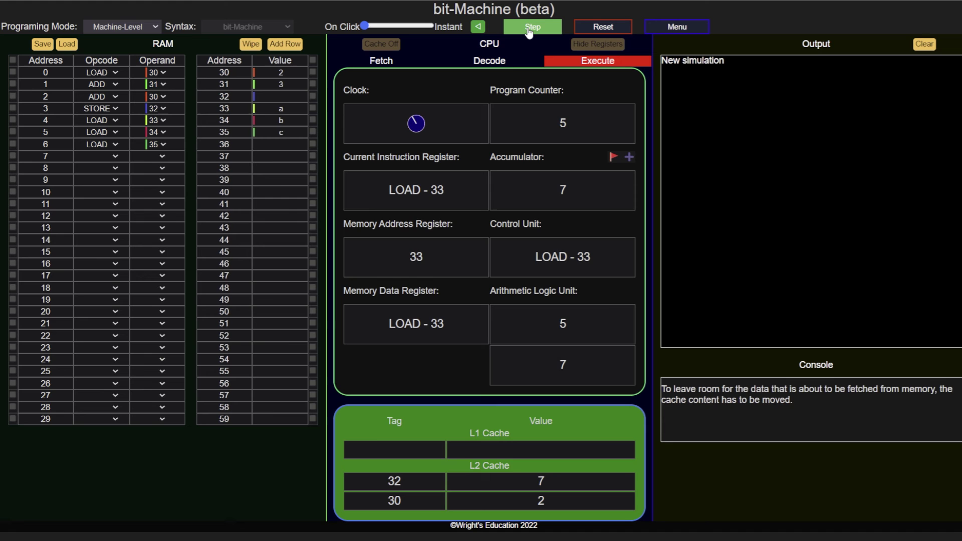
left_click(529, 31)
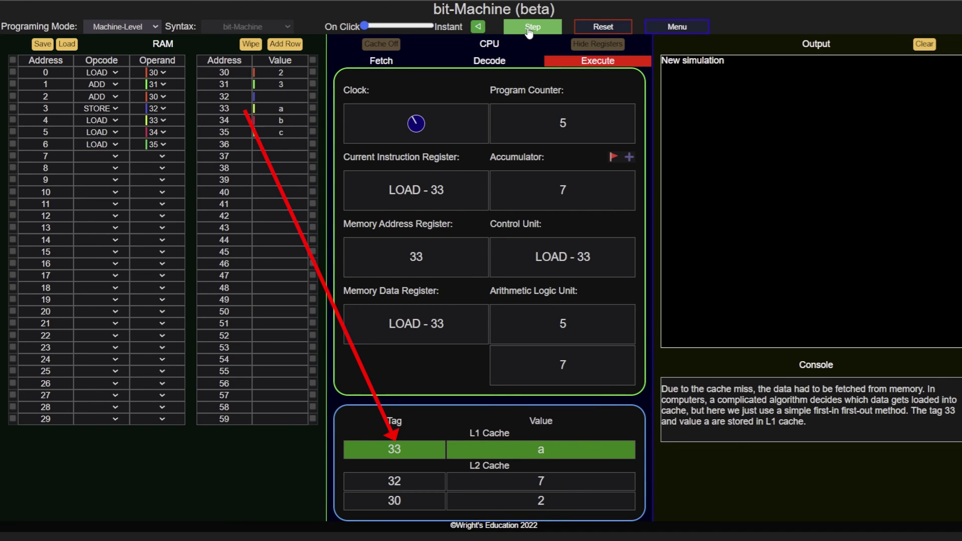
- Raise the simulation speed from On Click to about three quarters of the way to Instant and resume the program automatically
left_click(416, 26)
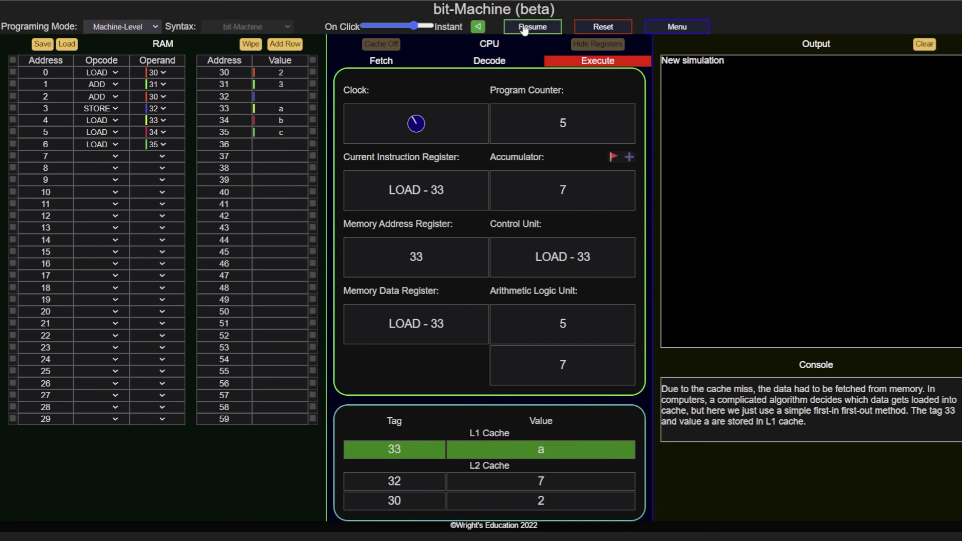
left_click(532, 28)
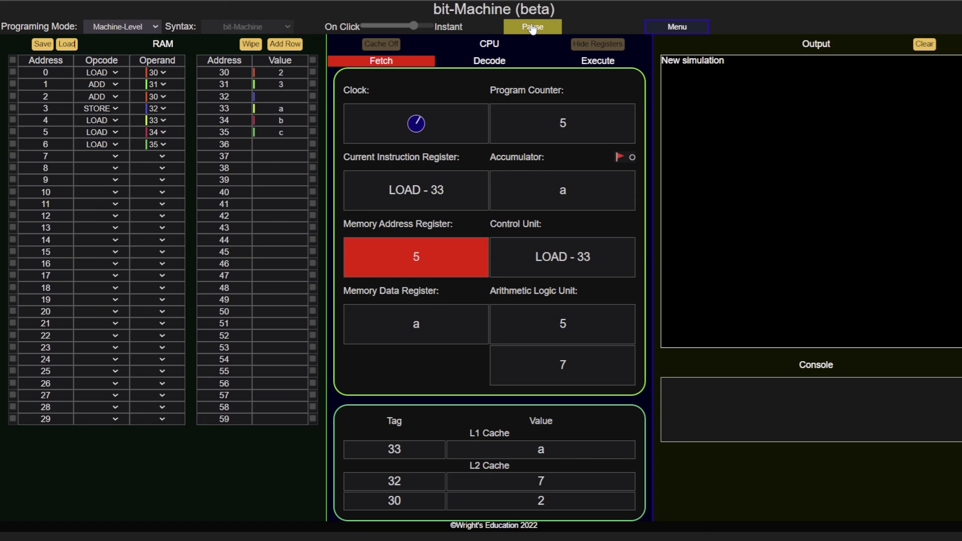